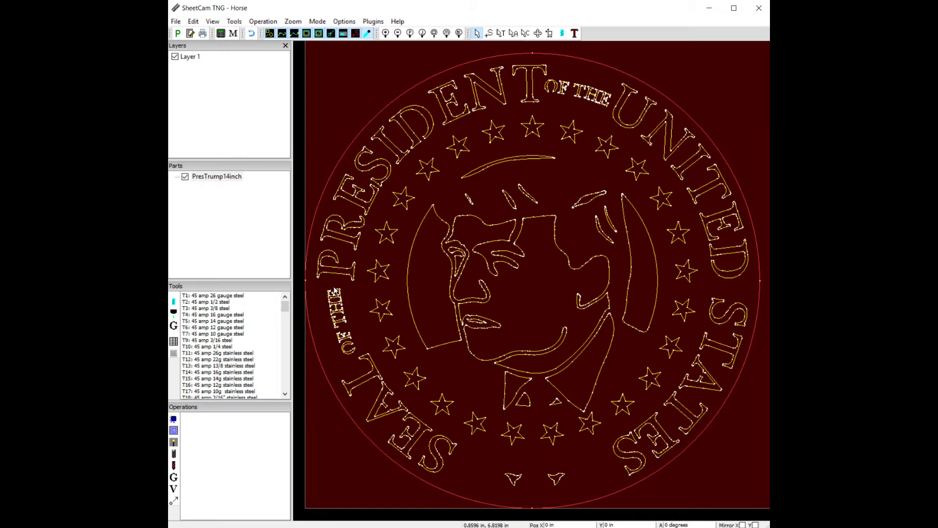
Step: Set the pierce height of the 45 amp 12 gauge steel plasma tool (T6) to 0.095 in
scroll(264, 345, down, 1)
scroll(264, 345, down, 5)
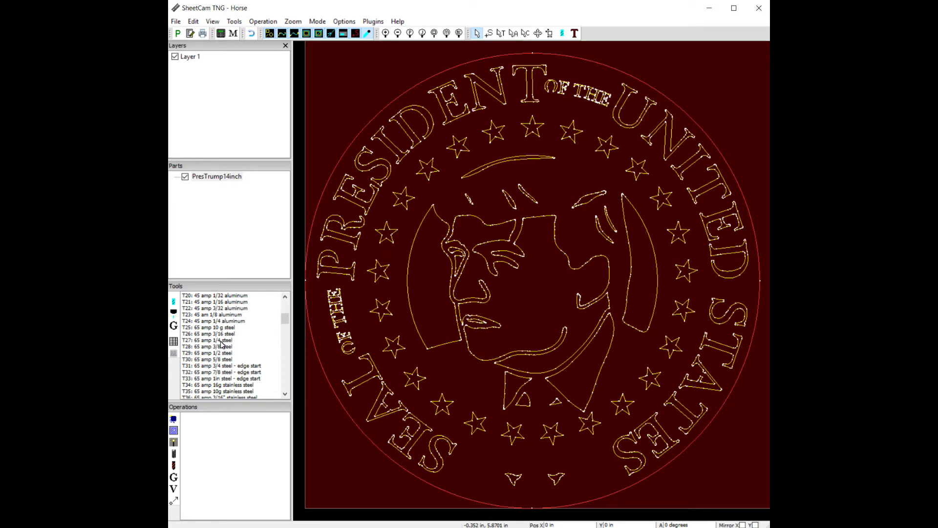
scroll(222, 345, up, 5)
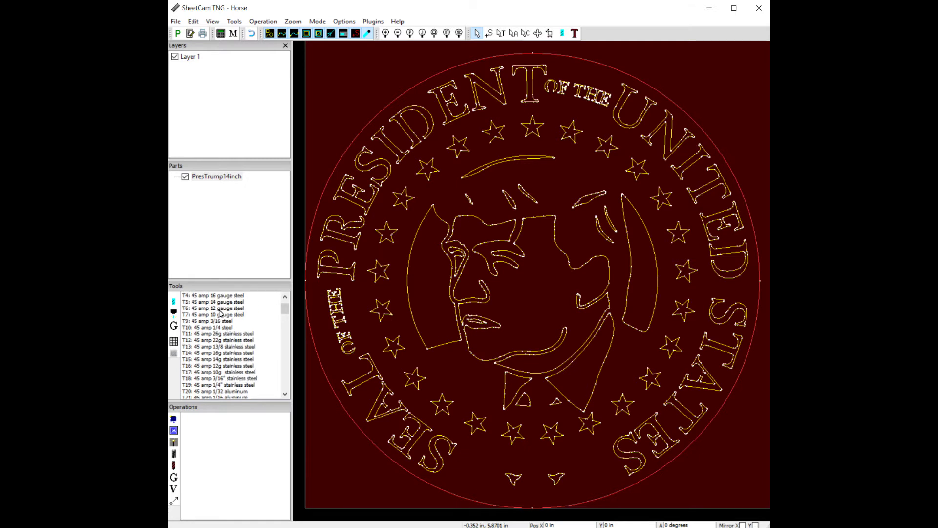
double_click(219, 309)
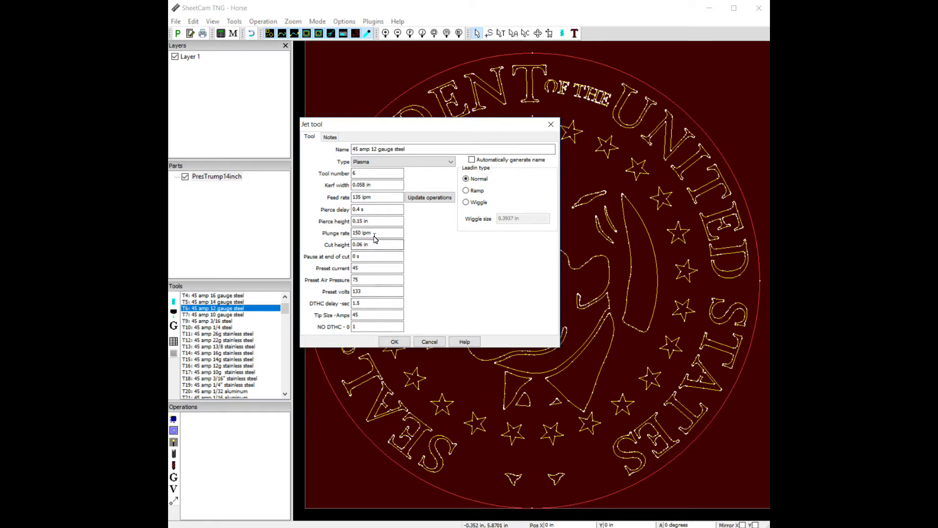
click(363, 259)
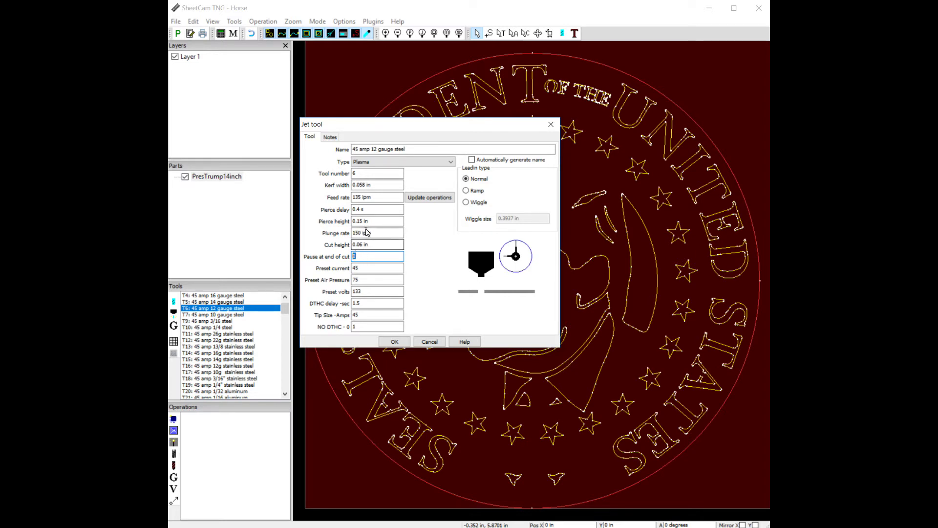
drag(371, 221, 360, 221)
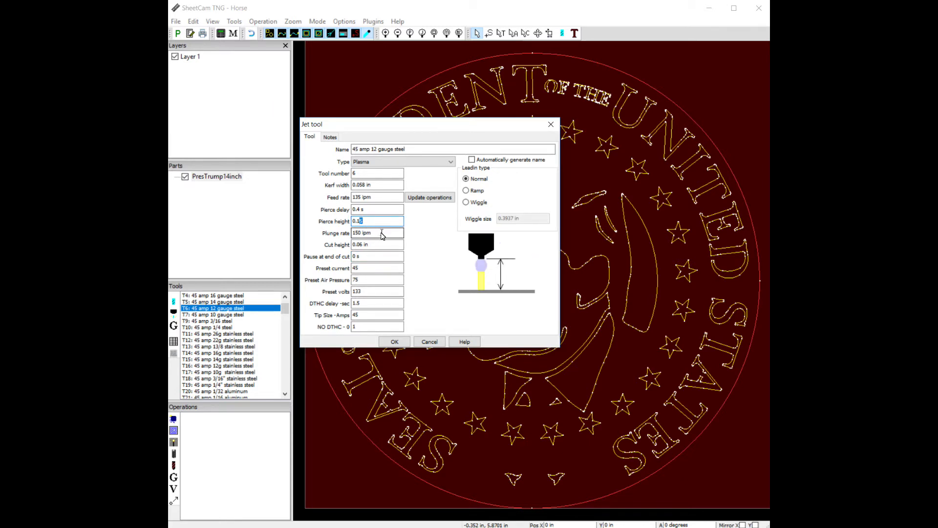
key(BackSpace)
text(095)
click(390, 340)
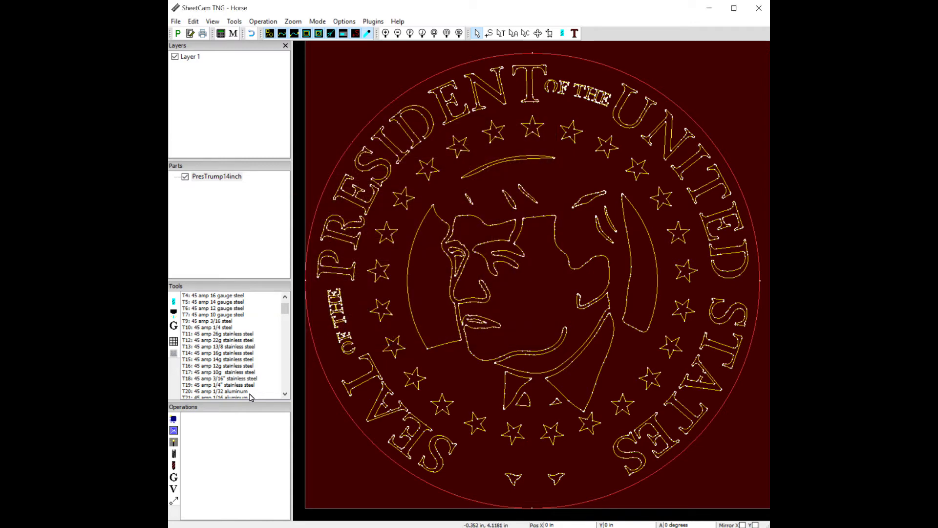
Step: Set the Ref Distance to 20 in the machine post processor's custom options
click(345, 22)
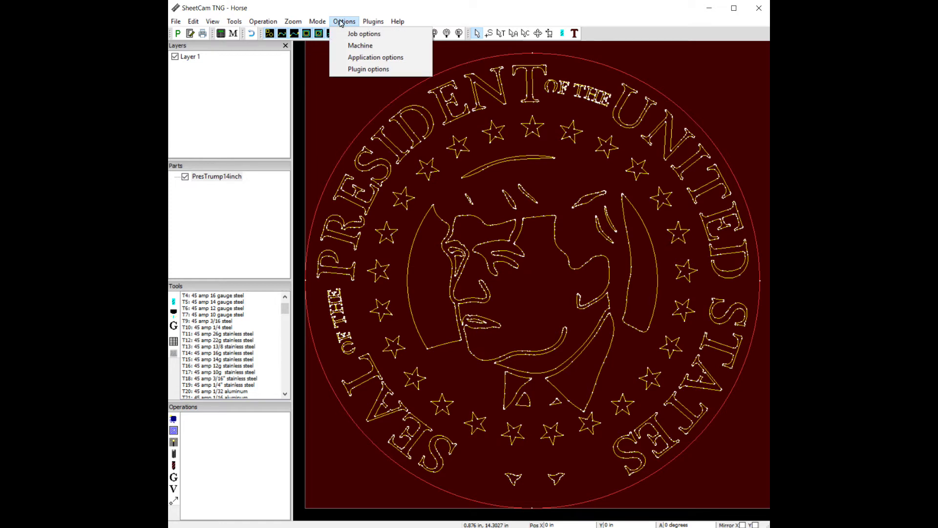
click(362, 46)
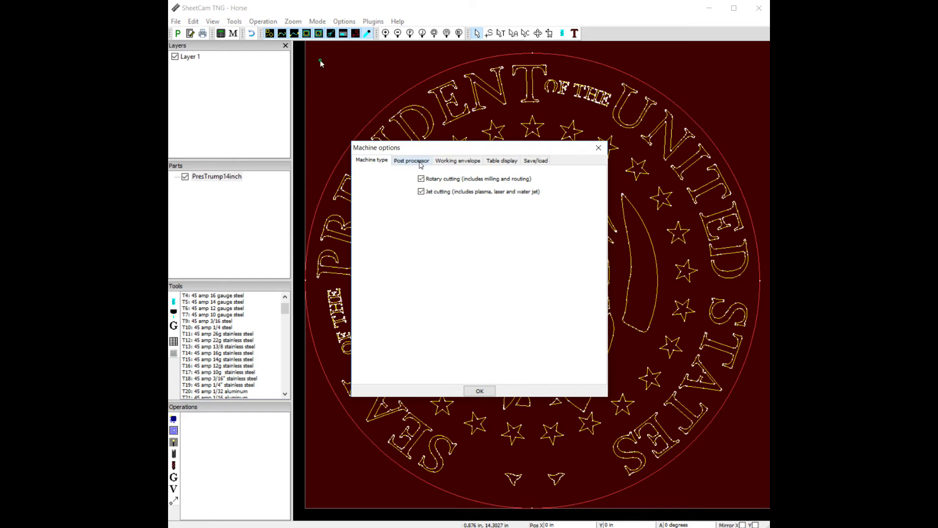
click(420, 164)
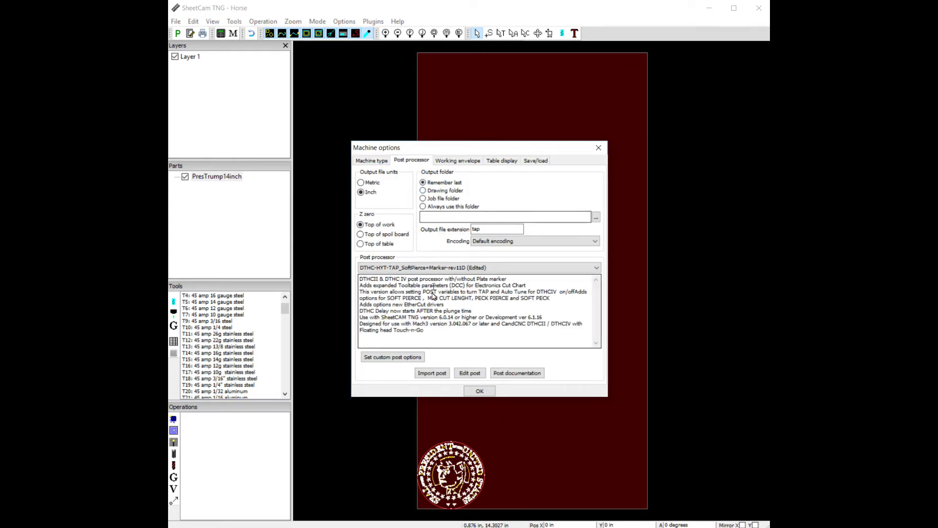
click(393, 357)
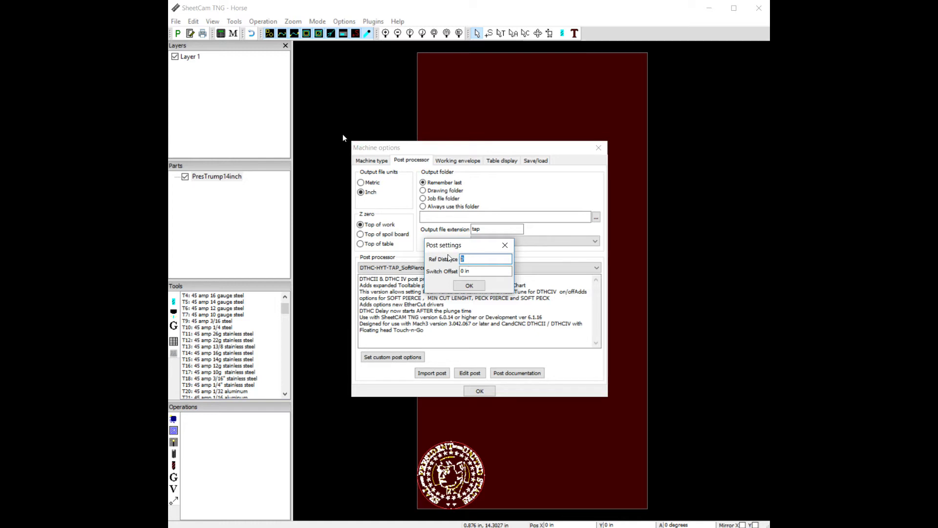
text(20)
click(474, 288)
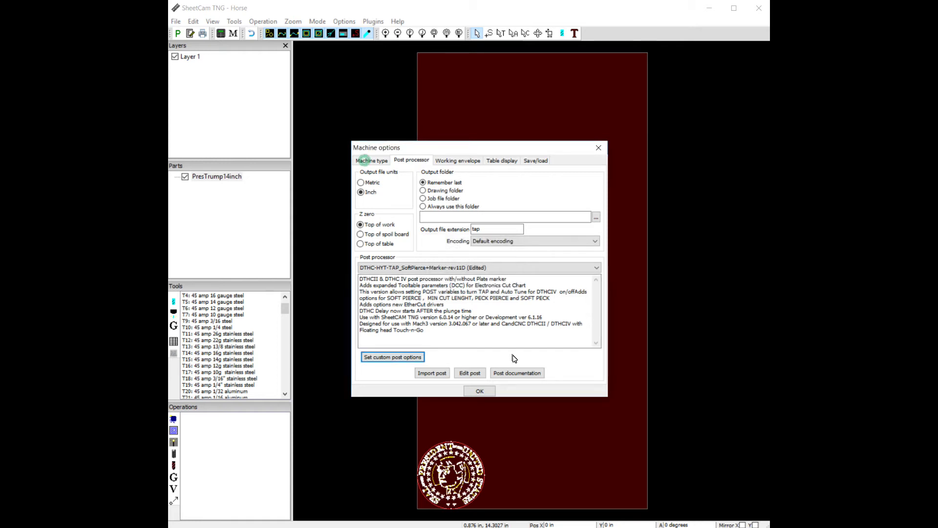
click(480, 392)
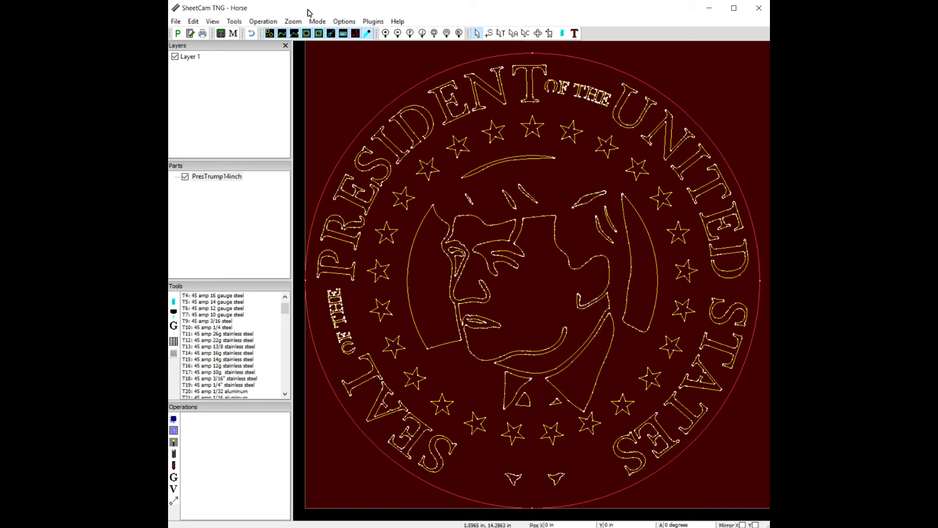
Step: Set the rapid clearance to 0.32 in in the job's material settings
click(344, 22)
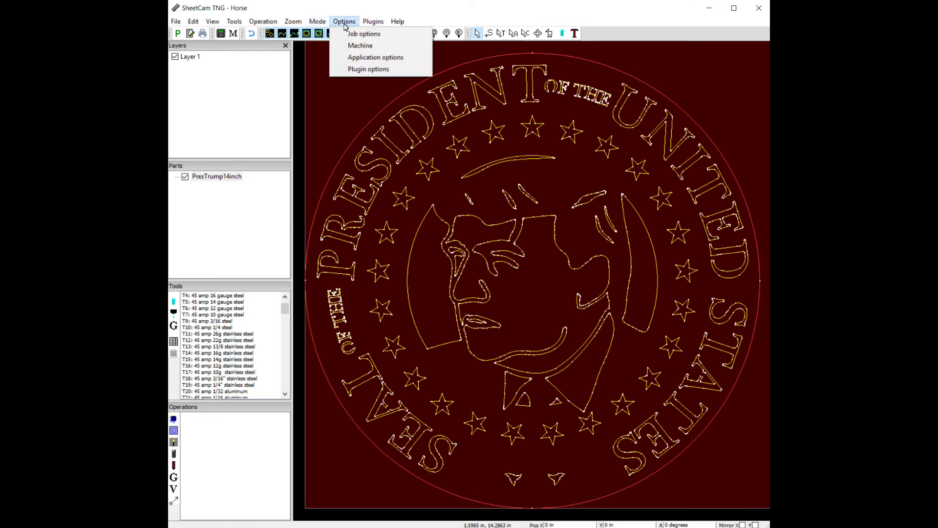
click(353, 35)
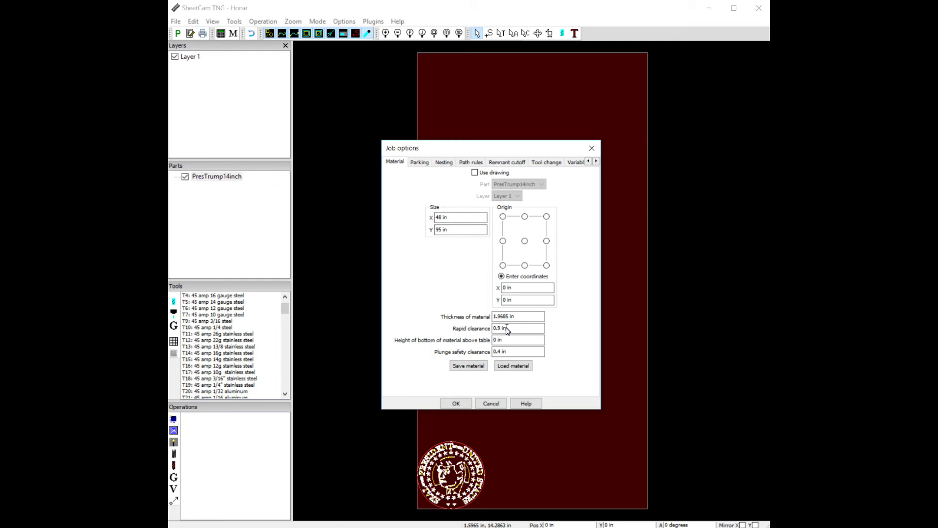
click(507, 330)
text(.3)
text(2)
click(504, 351)
click(456, 404)
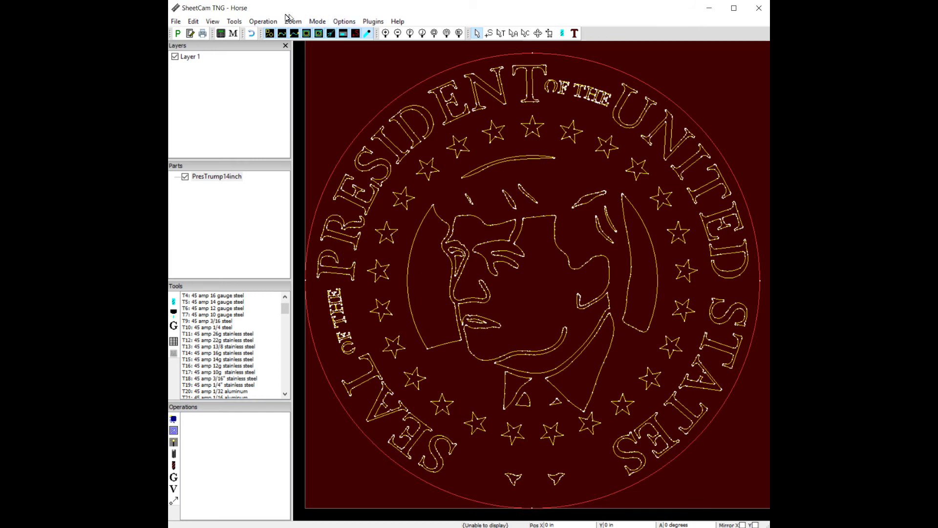
Step: Start a jet cutting operation with Outside Offset on Layer 1, using tool T6: 45 amp 12 gauge steel
click(263, 22)
click(277, 55)
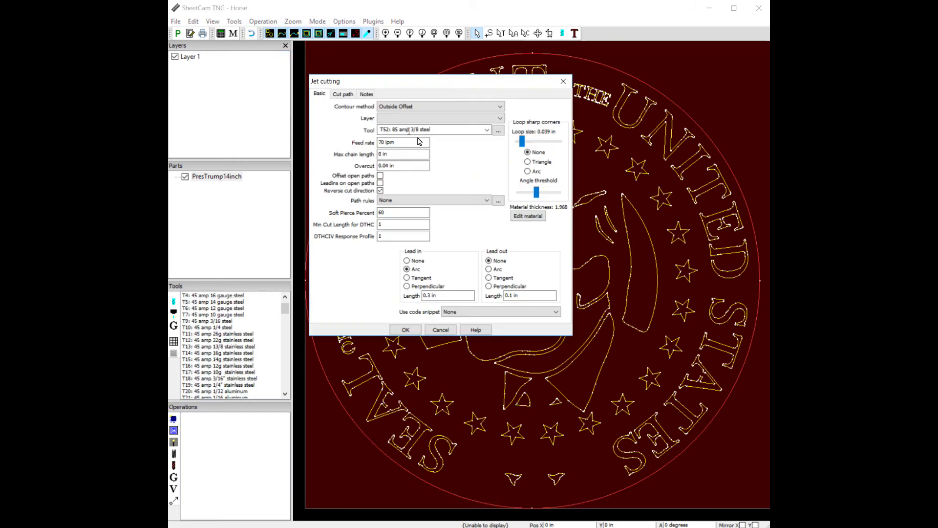
click(471, 106)
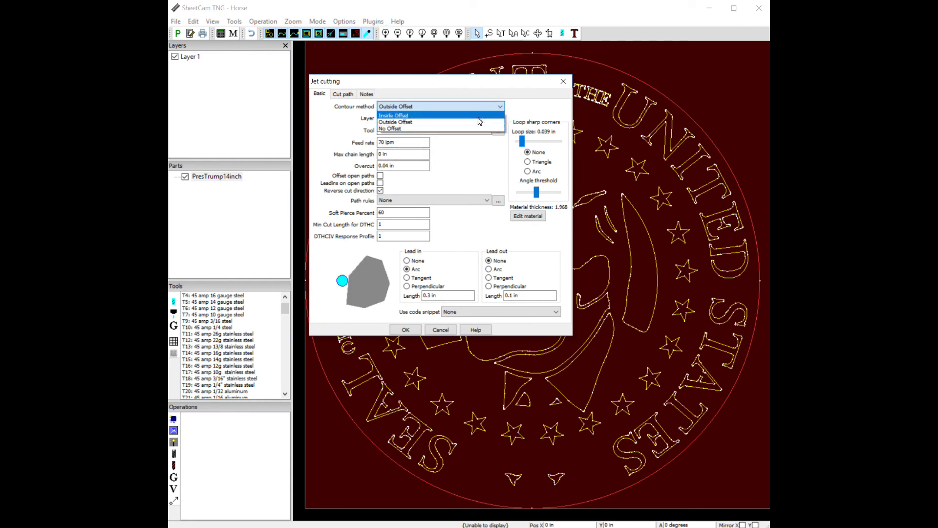
click(478, 123)
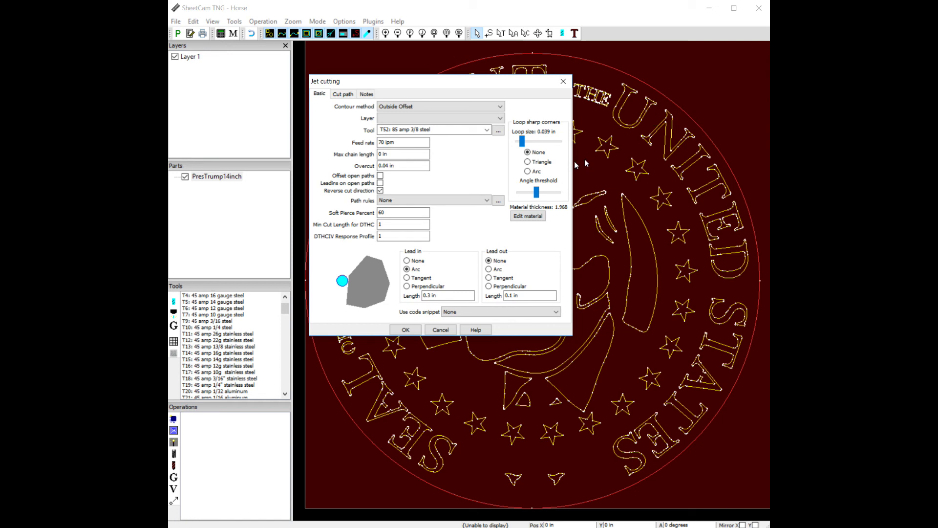
click(484, 118)
click(471, 127)
click(487, 130)
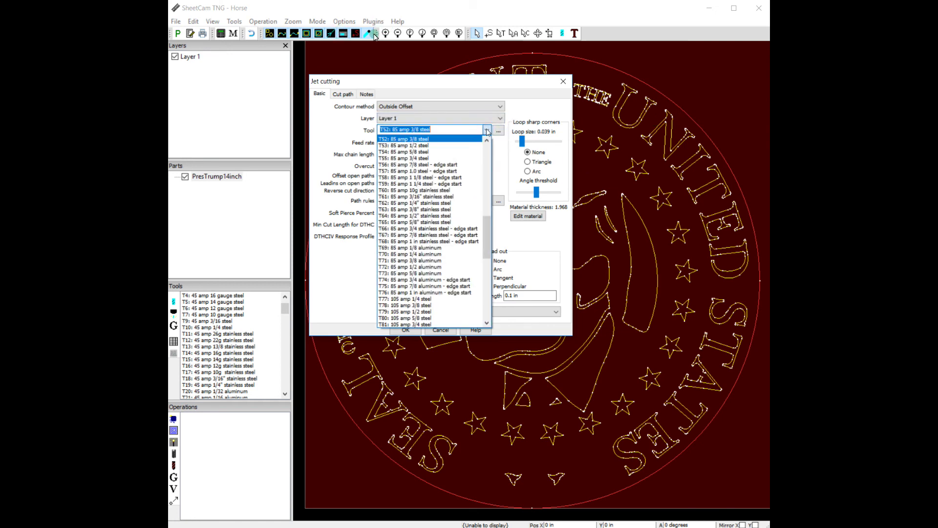
scroll(449, 181, up, 11)
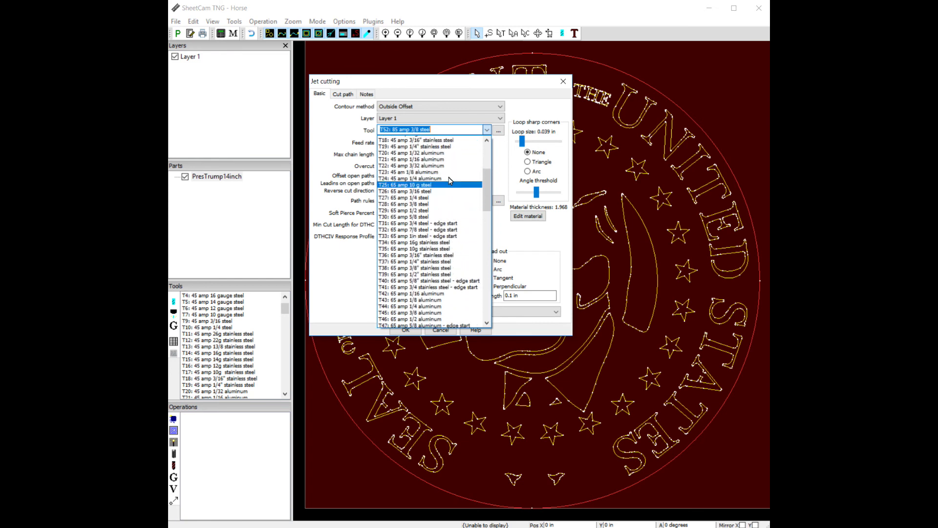
scroll(448, 180, up, 6)
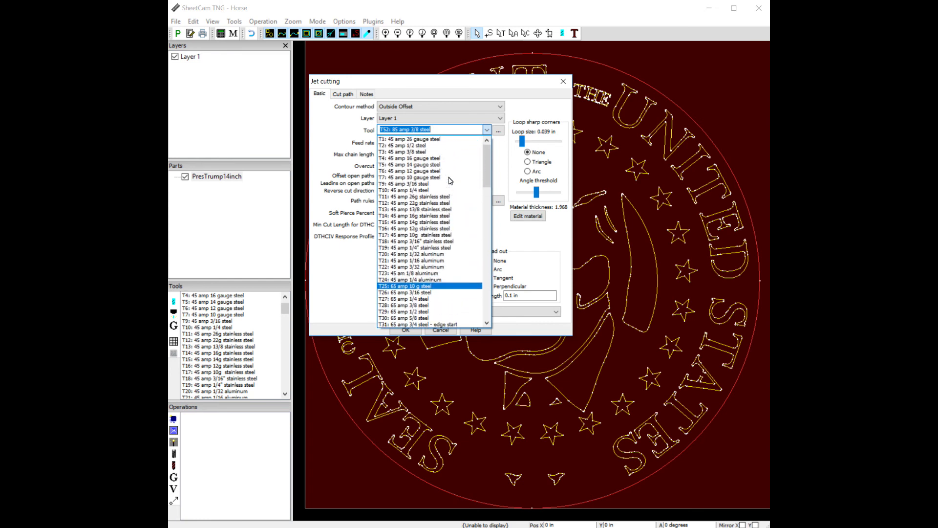
click(429, 172)
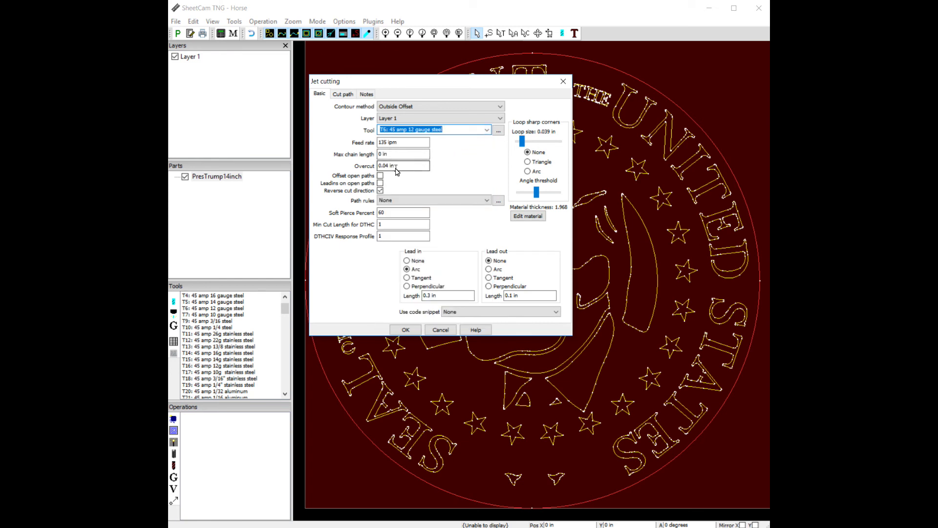
Step: Set the overcut to 0.02 in and a perpendicular lead-in of 0.04 in, generate the toolpaths, and inspect them around the face
drag(396, 168, 384, 169)
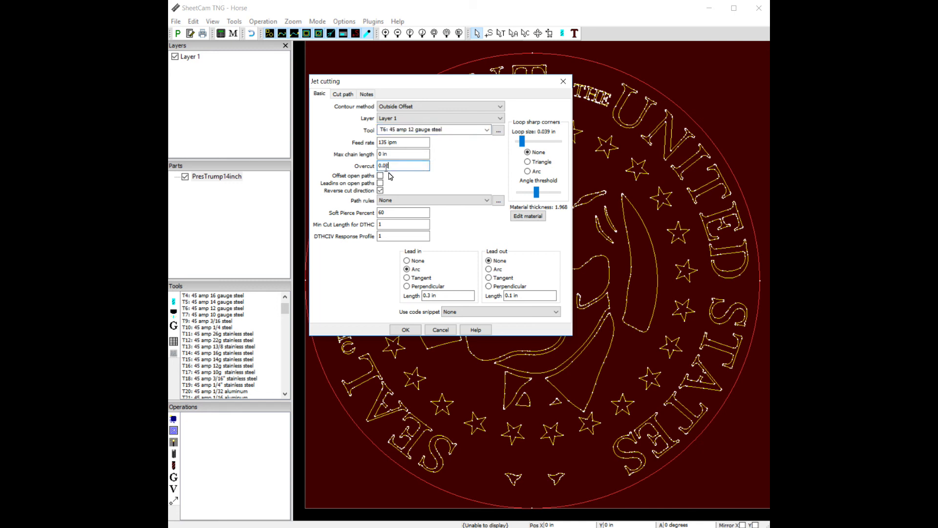
click(407, 287)
double_click(440, 296)
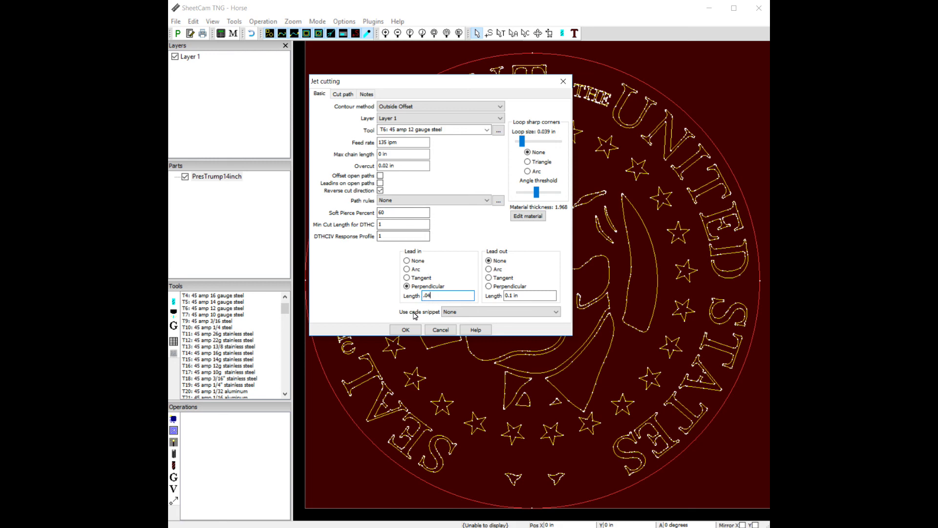
click(406, 329)
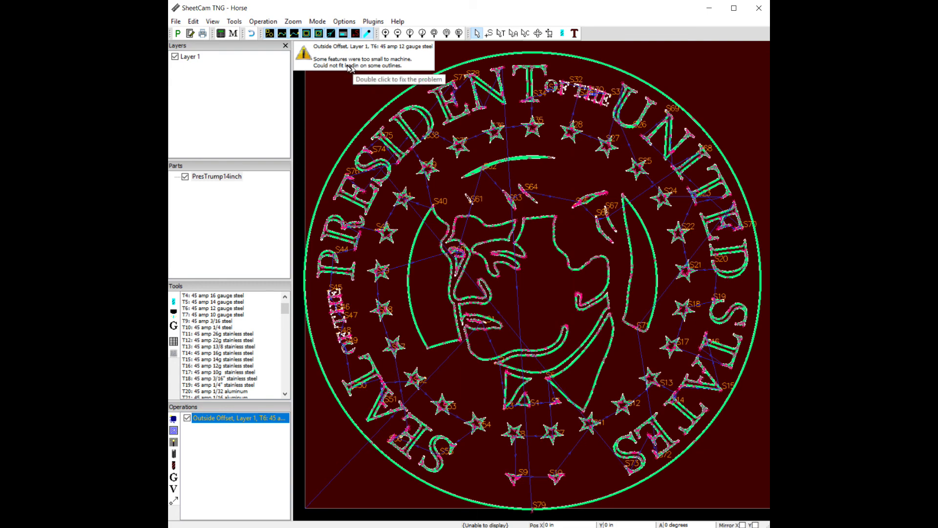
scroll(546, 163, up, 5)
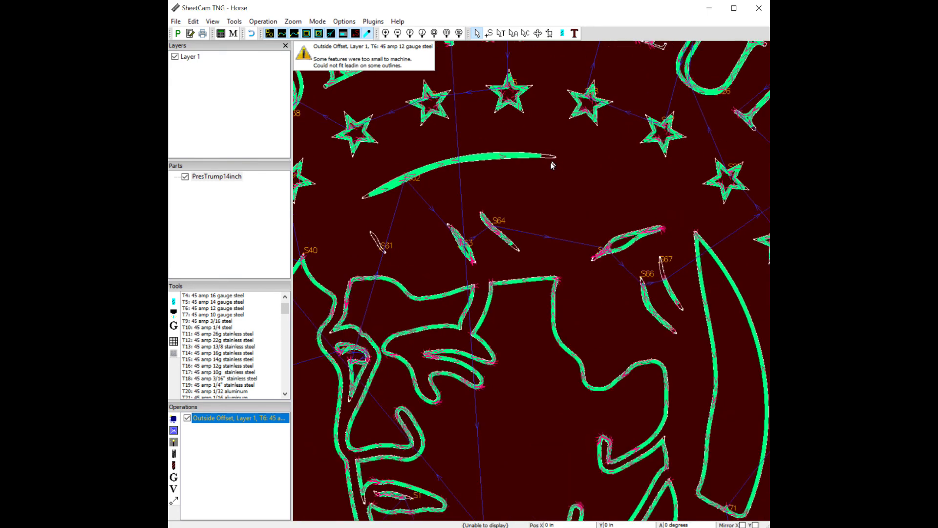
scroll(503, 208, down, 6)
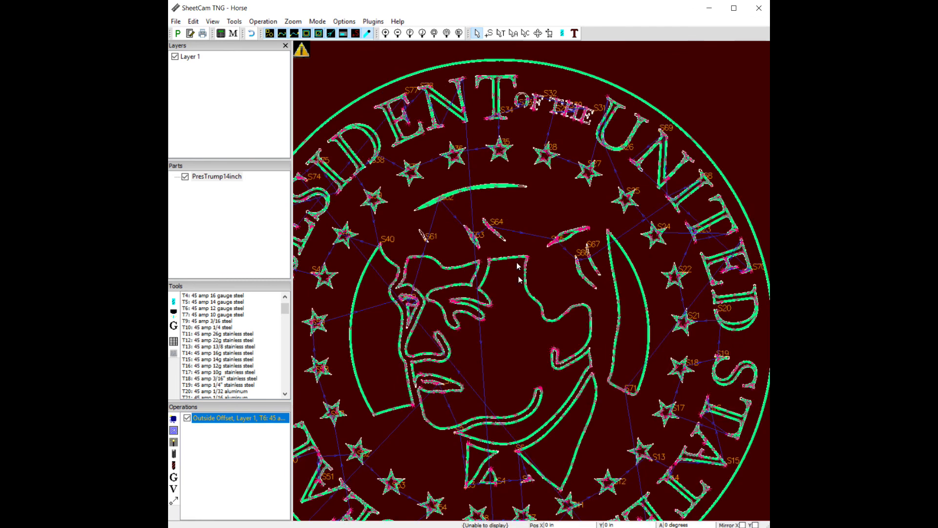